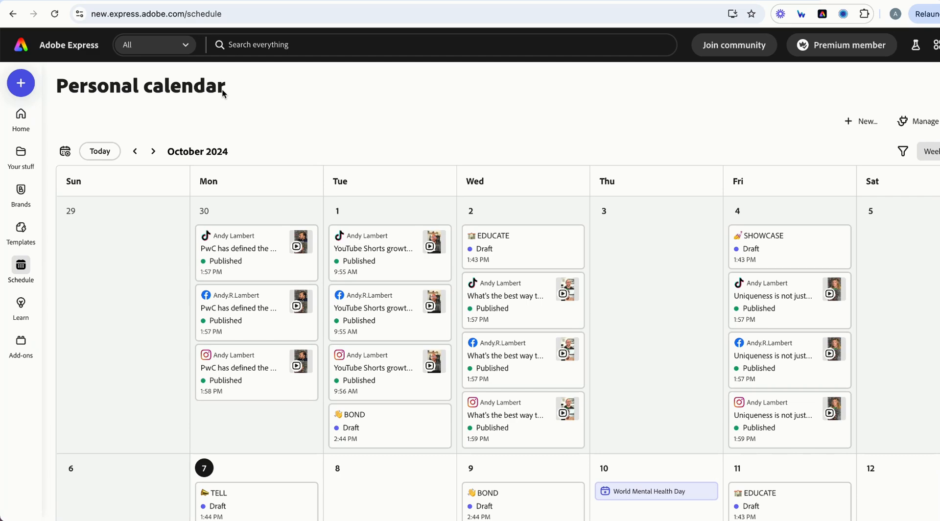
Show the calendar's filter options and scroll down through the calendar.
{"action": "left_click", "coordinate": [901, 153]}
{"action": "scroll", "coordinate": [824, 435], "scroll_direction": "down", "scroll_amount": 1}
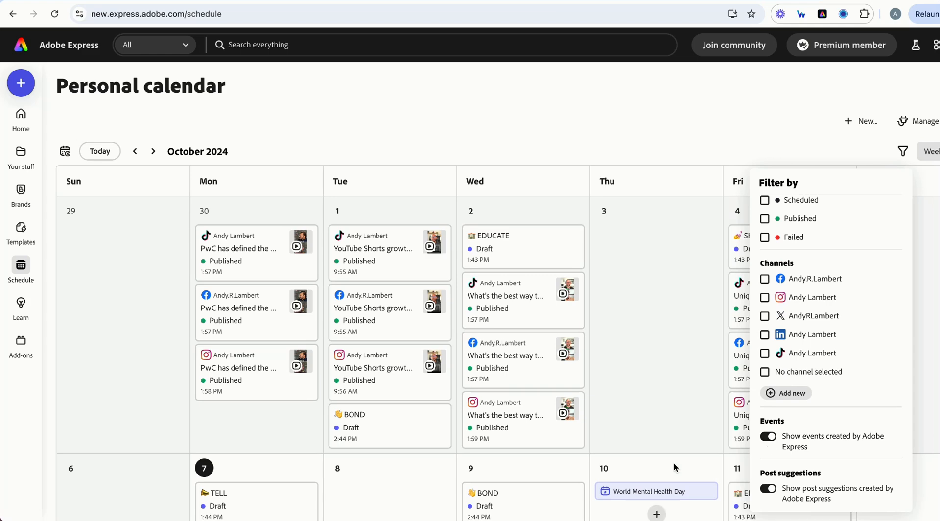
{"action": "mouse_move", "coordinate": [645, 491]}
{"action": "scroll", "coordinate": [622, 421], "scroll_direction": "down", "scroll_amount": 3}
{"action": "mouse_move", "coordinate": [518, 436]}
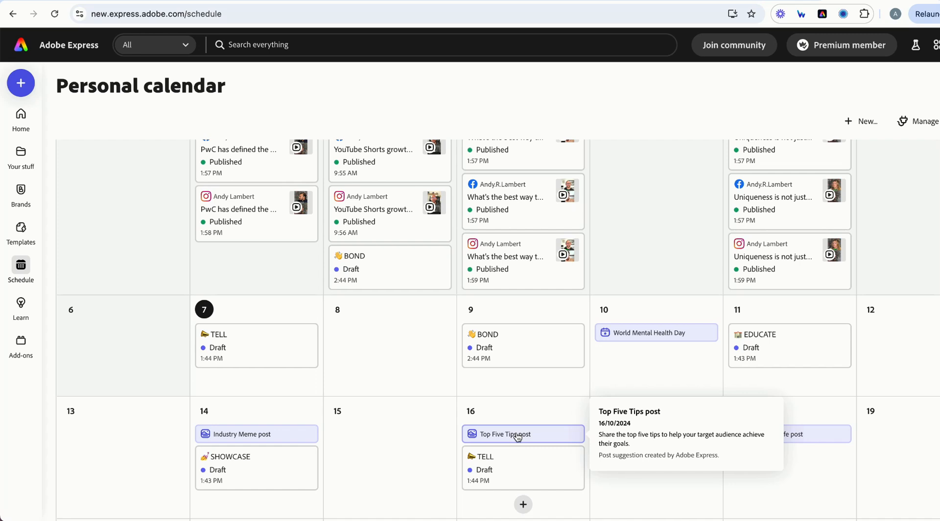
{"action": "scroll", "coordinate": [517, 438], "scroll_direction": "down", "scroll_amount": 4}
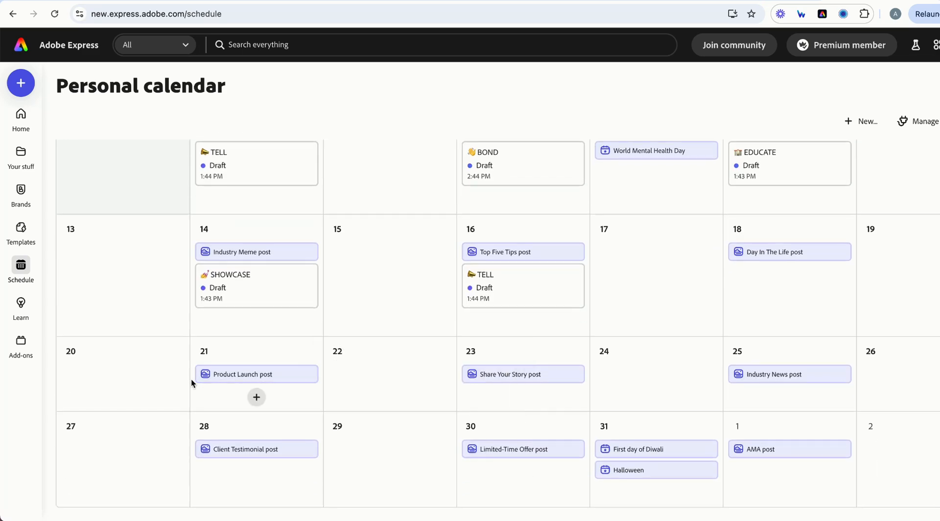
{"action": "mouse_move", "coordinate": [241, 373]}
{"action": "mouse_move", "coordinate": [541, 376]}
Go to Your stuff and show the Projects list.
{"action": "mouse_move", "coordinate": [508, 261]}
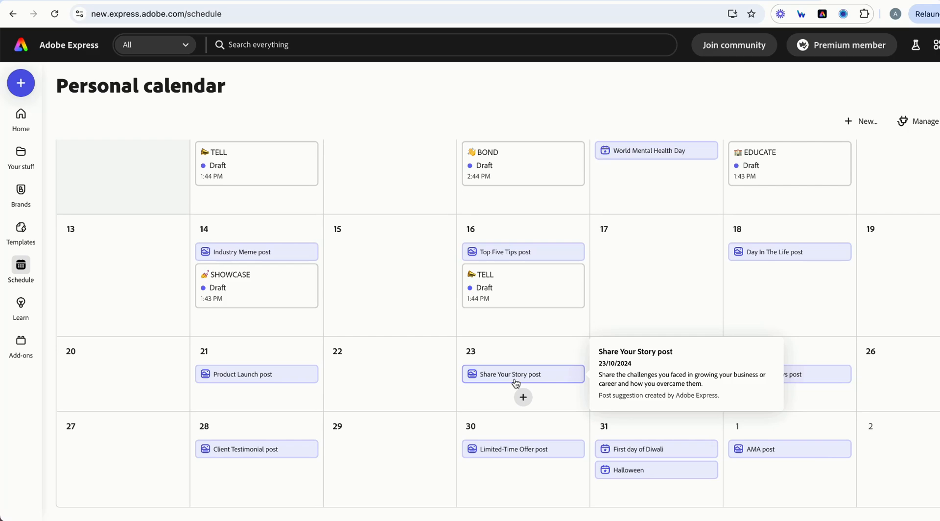
{"action": "left_click", "coordinate": [26, 157]}
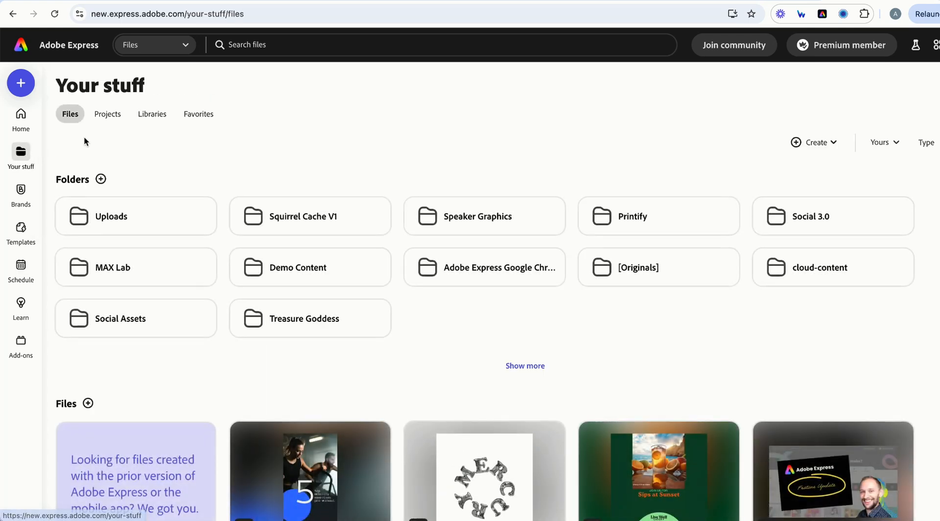
{"action": "left_click", "coordinate": [108, 114]}
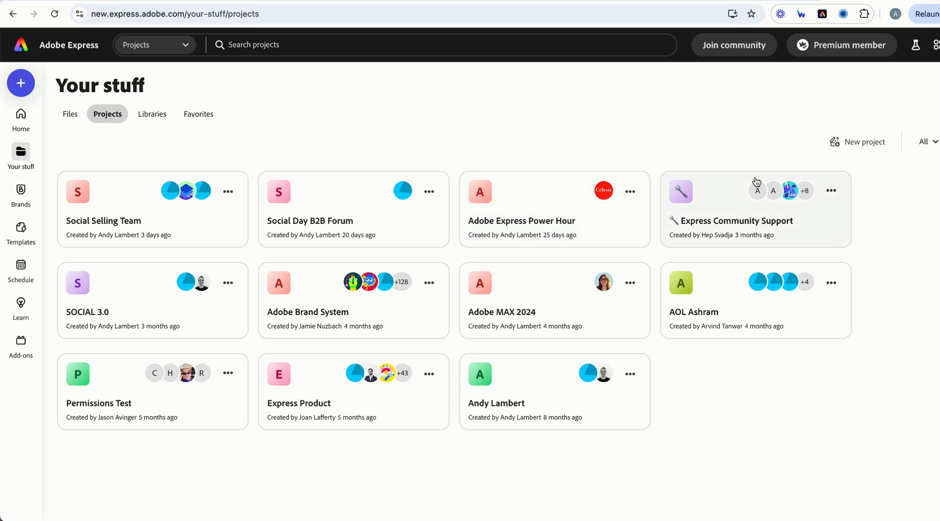
Create a new project named 'Client' and skip inviting people.
{"action": "left_click", "coordinate": [858, 141]}
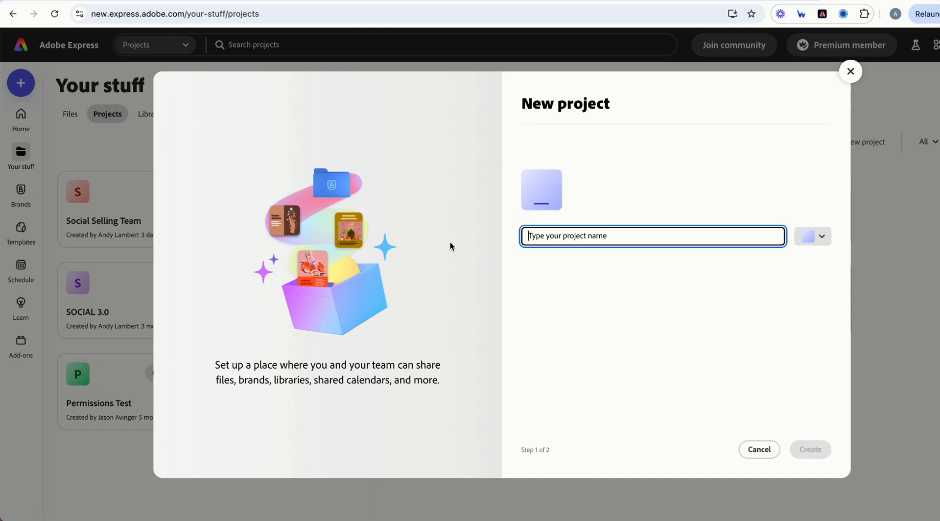
{"action": "type", "text": "Client"}
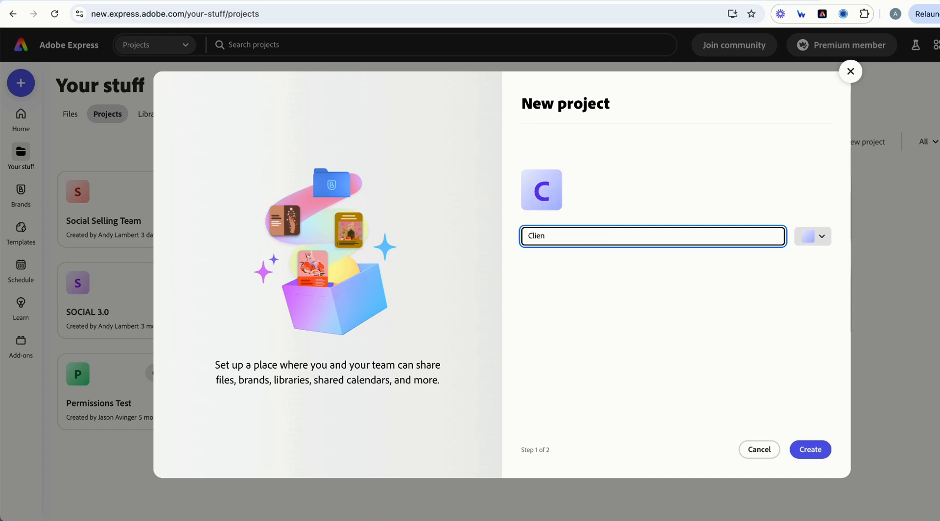
{"action": "left_click", "coordinate": [825, 448]}
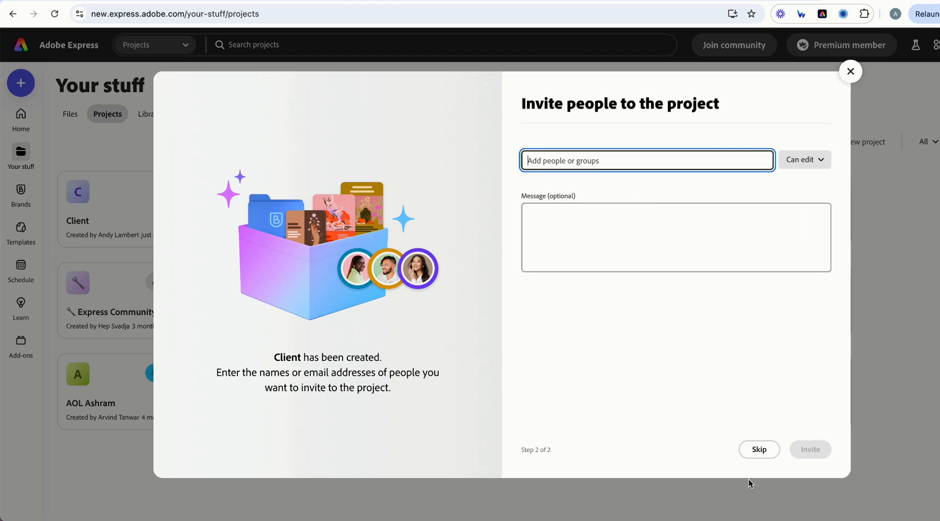
{"action": "left_click", "coordinate": [759, 449]}
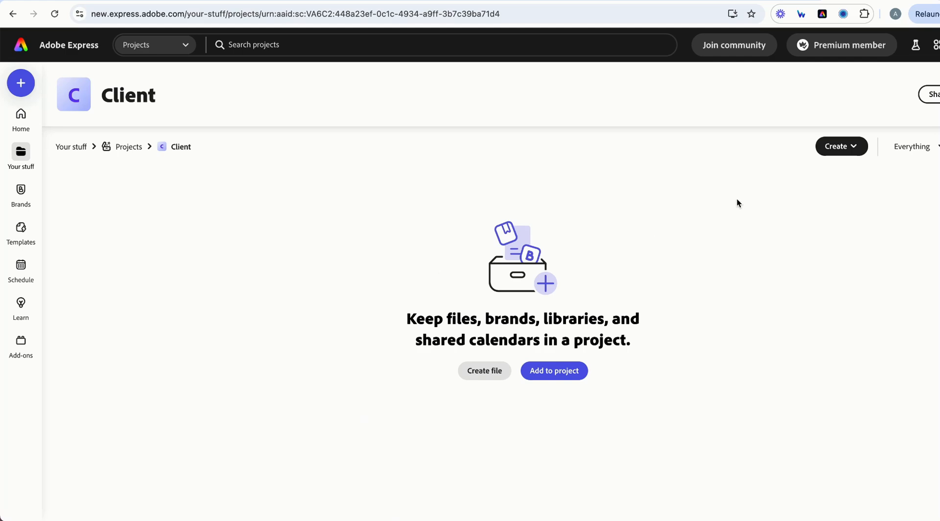
Use Create > Create calendar to add a calendar to the Client project.
{"action": "left_click", "coordinate": [849, 149]}
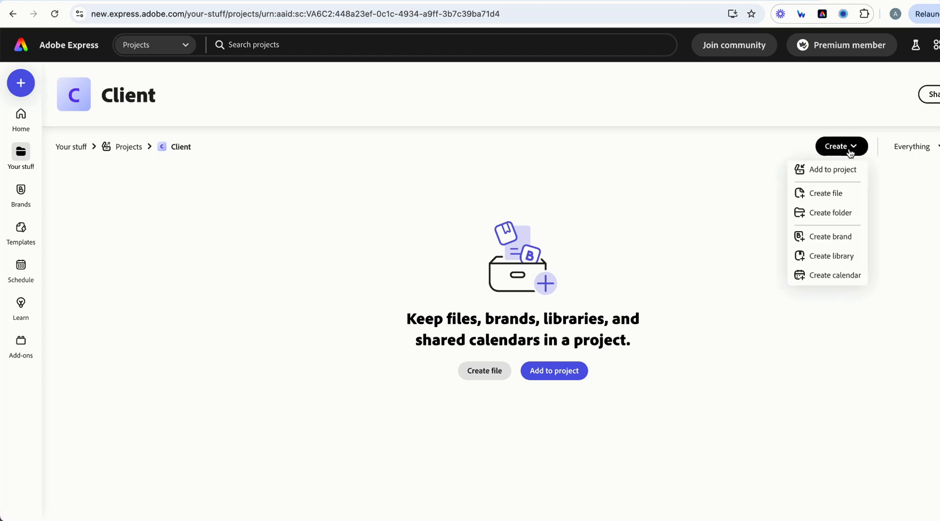
{"action": "left_click", "coordinate": [834, 276]}
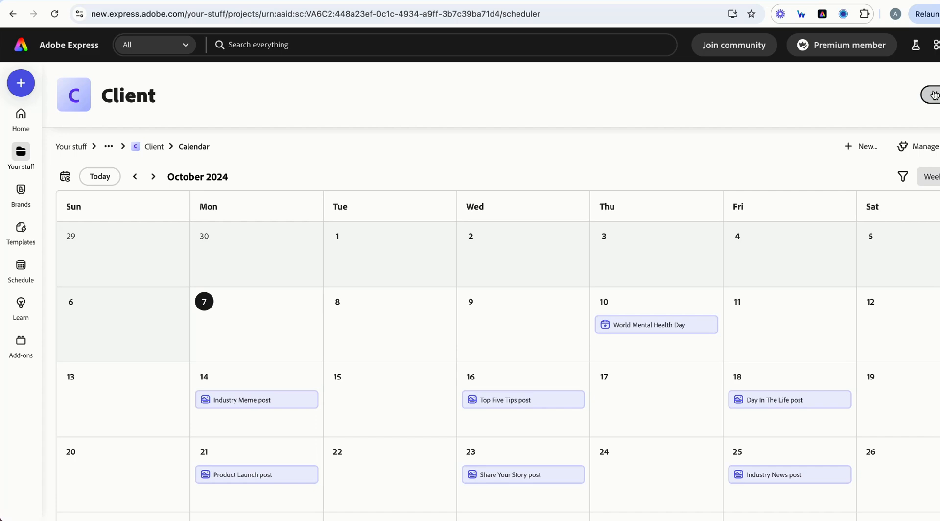
Start a LinkedIn connection, sign in, and allow Adobe Express access to the account.
{"action": "left_click", "coordinate": [917, 146]}
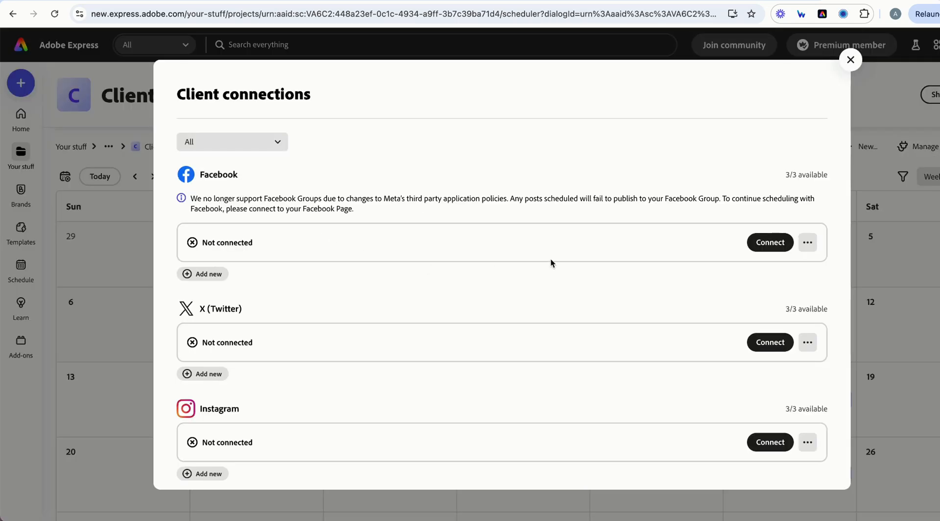
{"action": "scroll", "coordinate": [727, 312], "scroll_direction": "down", "scroll_amount": 4}
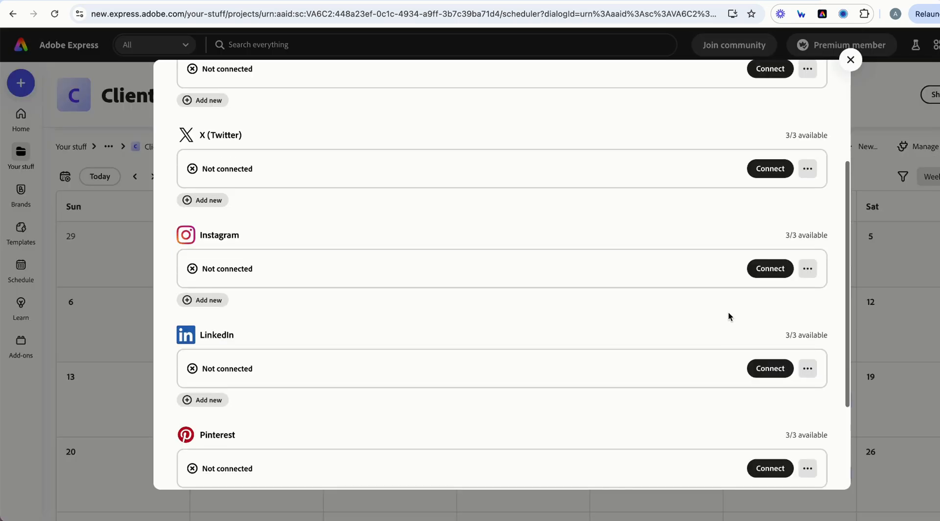
{"action": "left_click", "coordinate": [770, 374]}
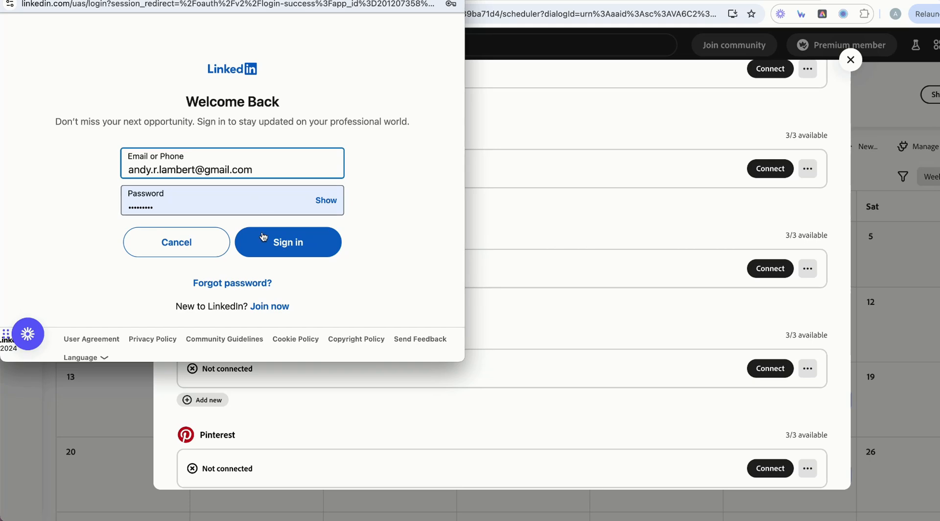
{"action": "left_click", "coordinate": [294, 241]}
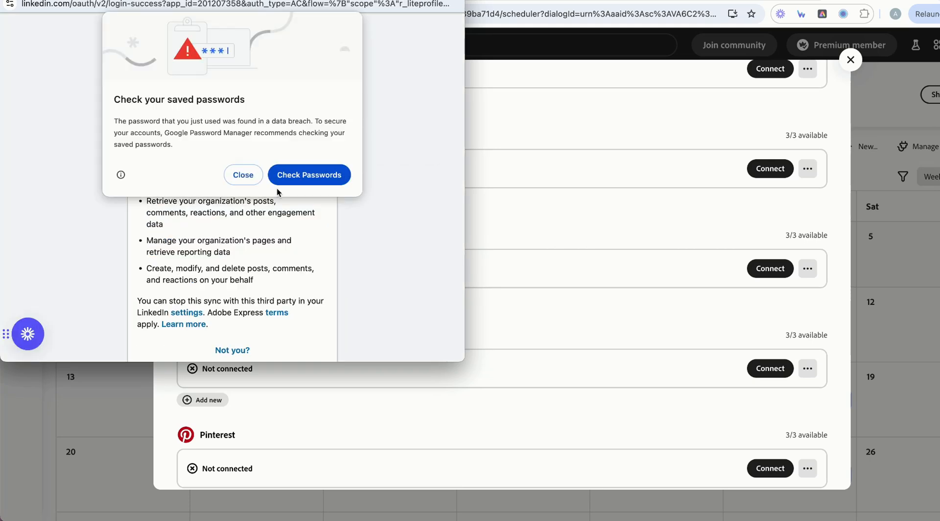
{"action": "left_click", "coordinate": [232, 172]}
{"action": "scroll", "coordinate": [261, 218], "scroll_direction": "down", "scroll_amount": 5}
{"action": "left_click", "coordinate": [230, 276]}
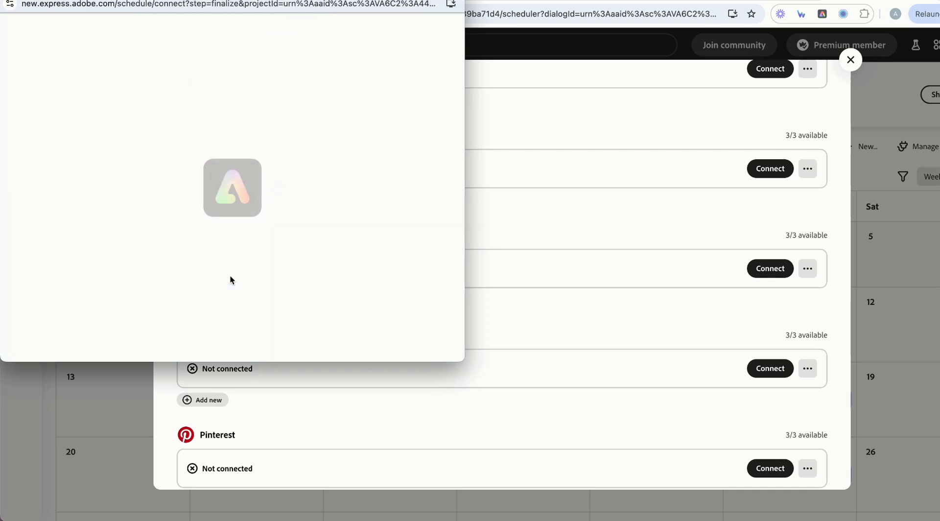
Connect the ContentCal page as the LinkedIn channel and close the connections dialog.
{"action": "left_click", "coordinate": [210, 119]}
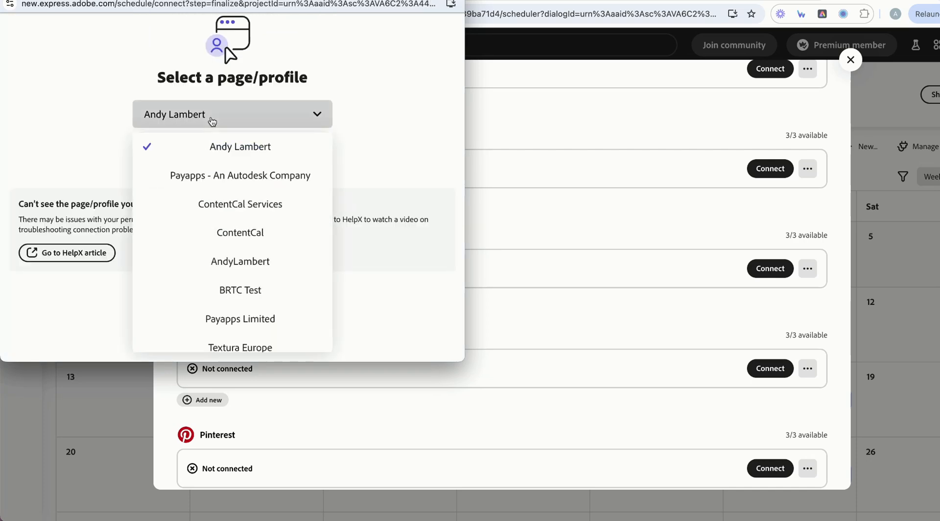
{"action": "left_click", "coordinate": [235, 233]}
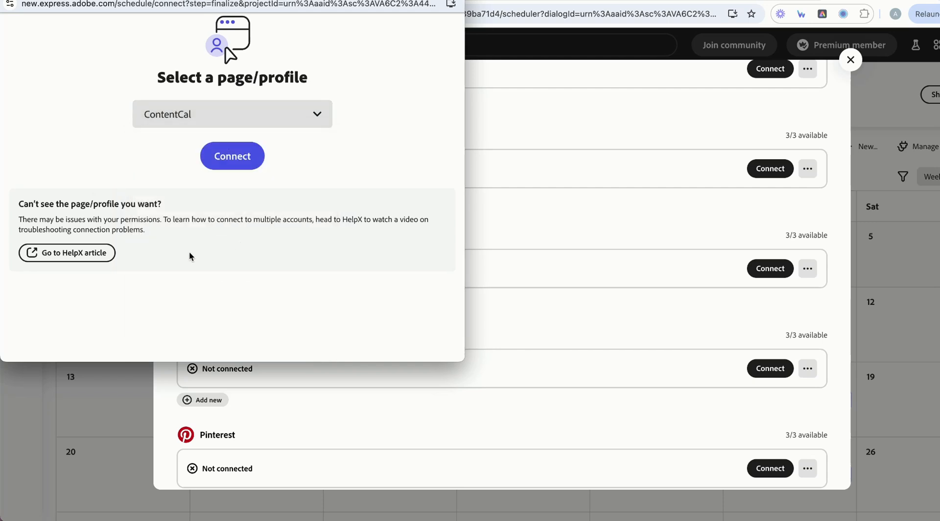
{"action": "left_click", "coordinate": [223, 165]}
{"action": "left_click", "coordinate": [235, 137]}
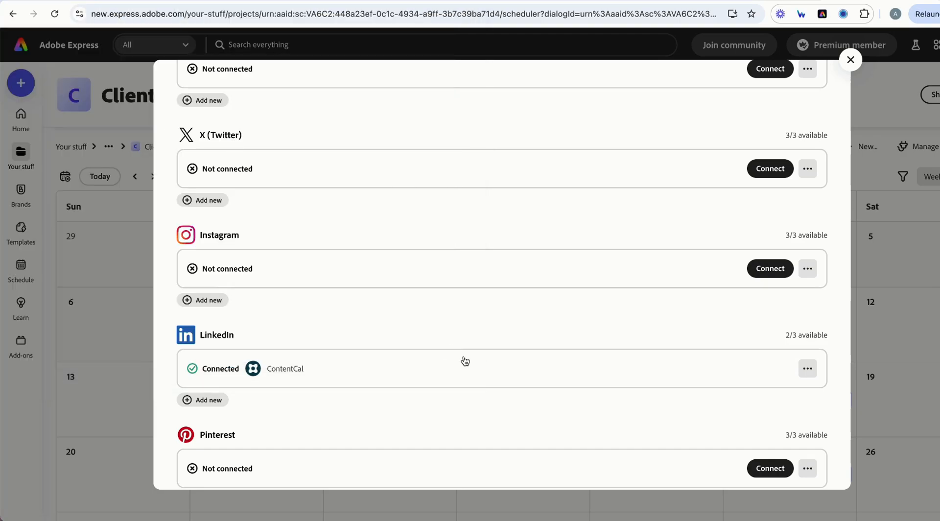
{"action": "scroll", "coordinate": [465, 361], "scroll_direction": "up", "scroll_amount": 4}
{"action": "scroll", "coordinate": [466, 361], "scroll_direction": "down", "scroll_amount": 6}
{"action": "scroll", "coordinate": [491, 317], "scroll_direction": "up", "scroll_amount": 4}
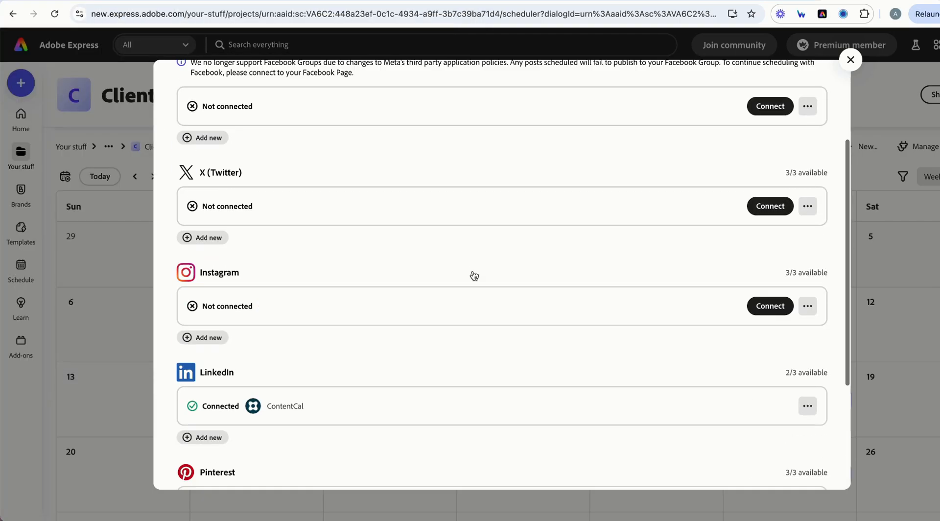
{"action": "scroll", "coordinate": [474, 275], "scroll_direction": "up", "scroll_amount": 3}
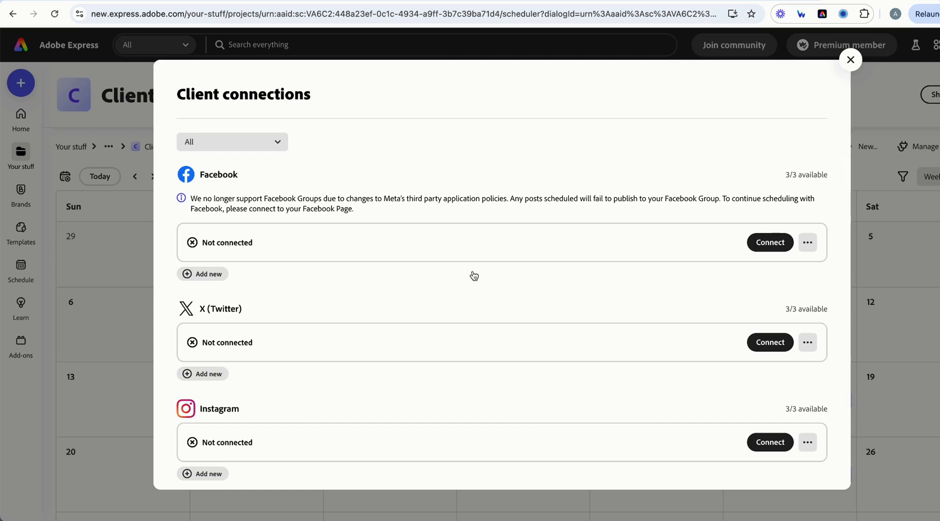
{"action": "left_click", "coordinate": [850, 60]}
View the personal Schedule calendar, then return to Your stuff.
{"action": "scroll", "coordinate": [478, 394], "scroll_direction": "down", "scroll_amount": 1}
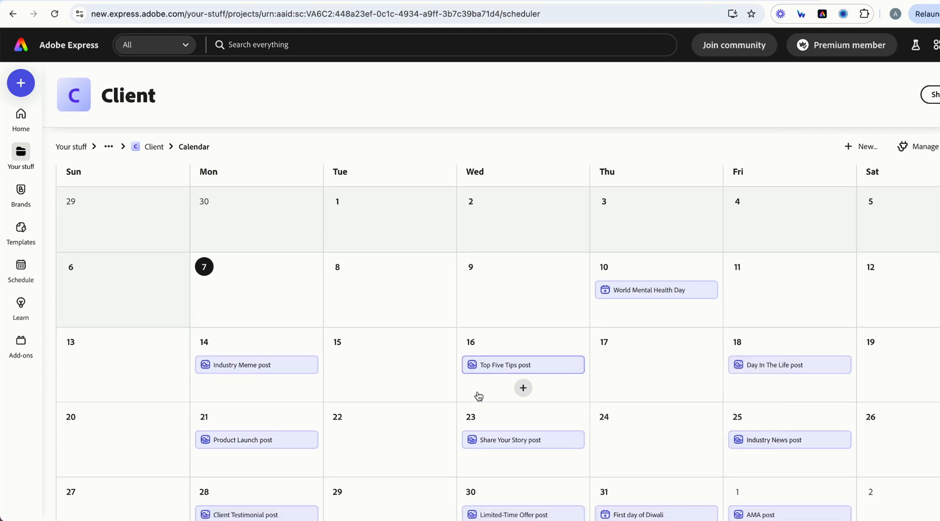
{"action": "scroll", "coordinate": [478, 395], "scroll_direction": "up", "scroll_amount": 1}
{"action": "mouse_move", "coordinate": [478, 396]}
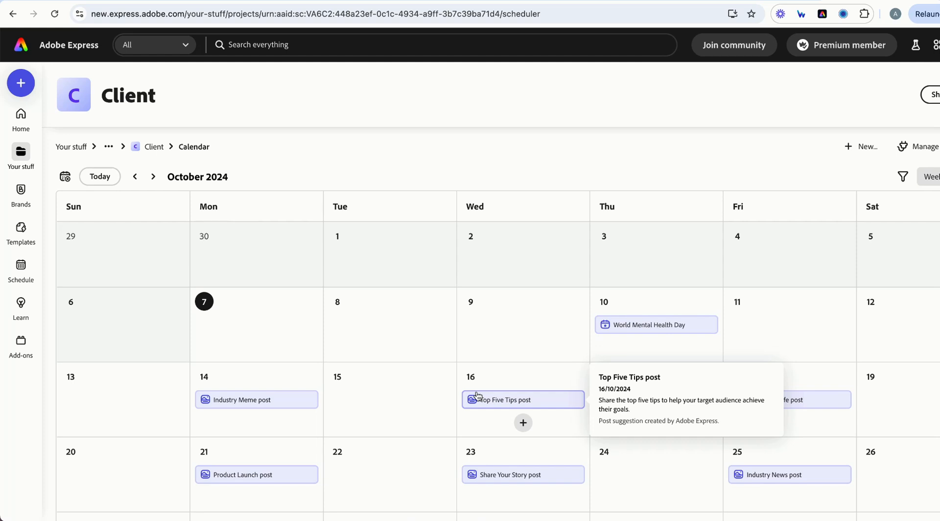
{"action": "left_click", "coordinate": [21, 272]}
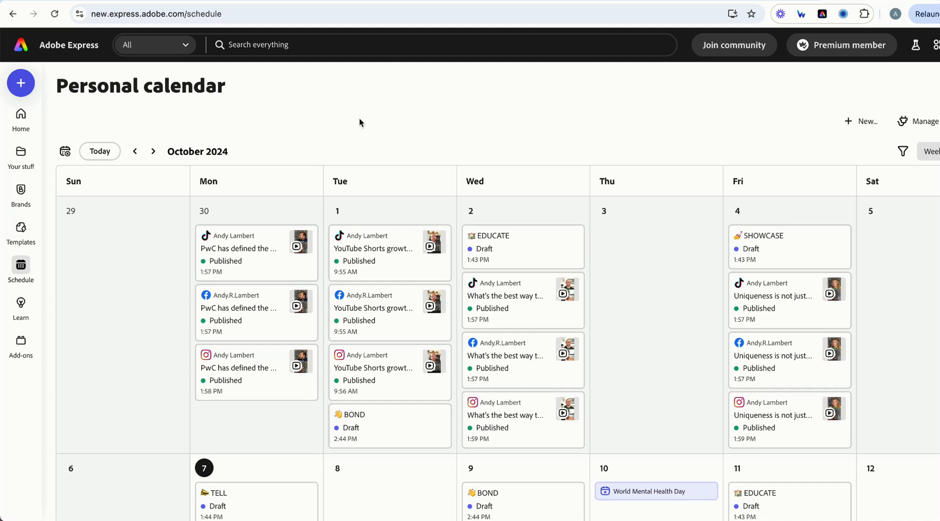
{"action": "left_click", "coordinate": [20, 156]}
Open the Social Selling Team project and create a calendar in it.
{"action": "left_click", "coordinate": [106, 115]}
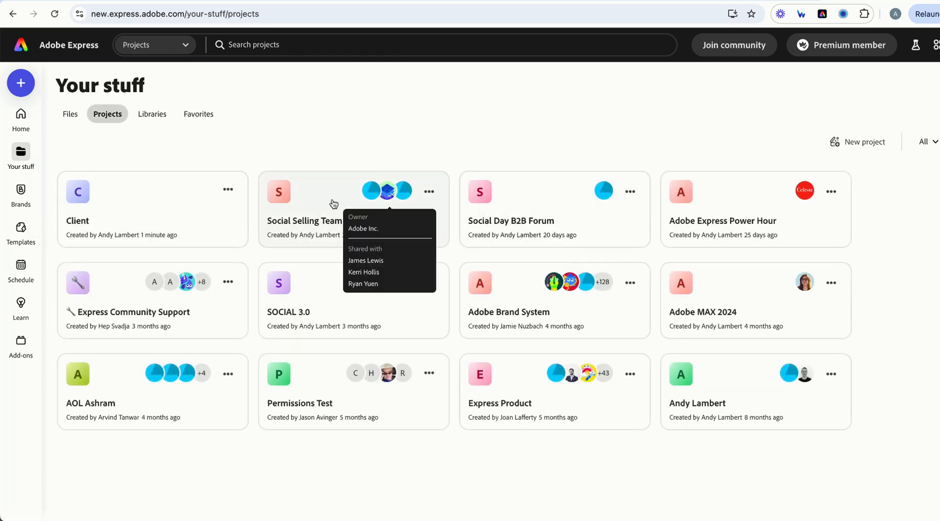
{"action": "left_click", "coordinate": [313, 206]}
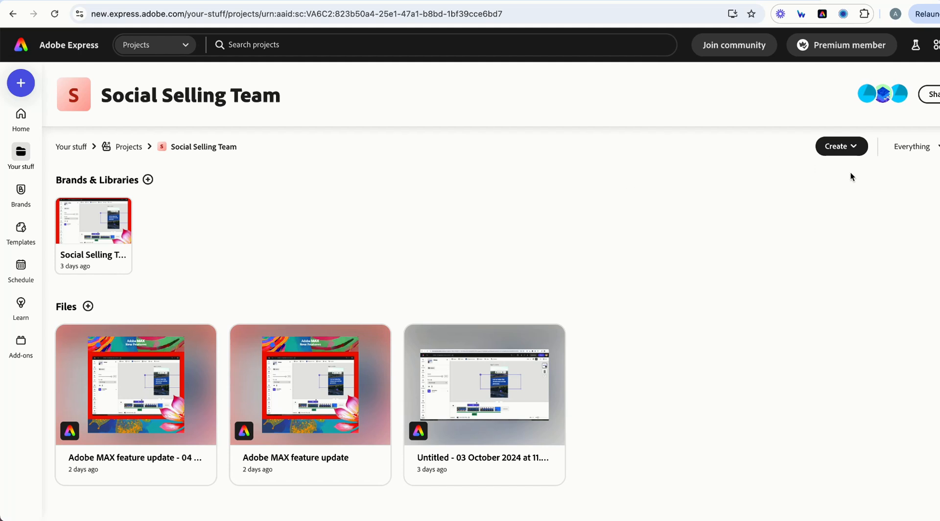
{"action": "left_click", "coordinate": [840, 147]}
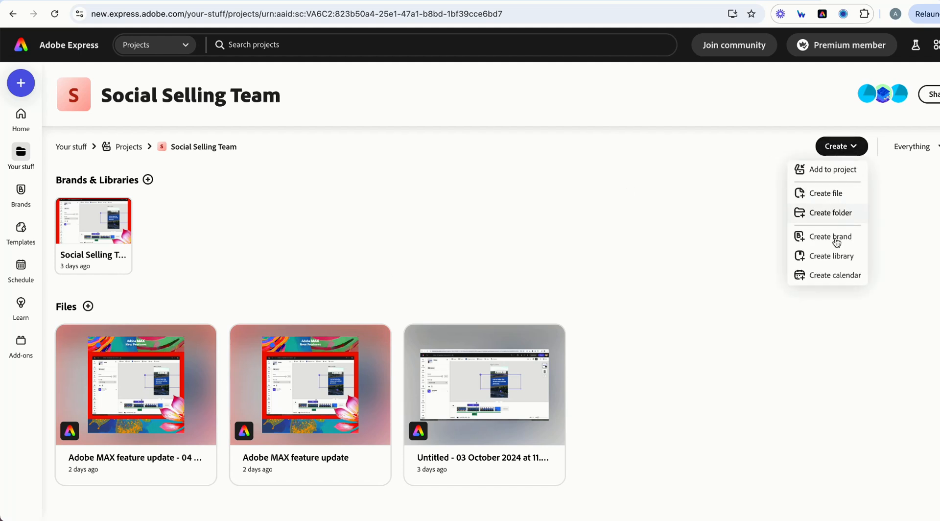
{"action": "left_click", "coordinate": [831, 277]}
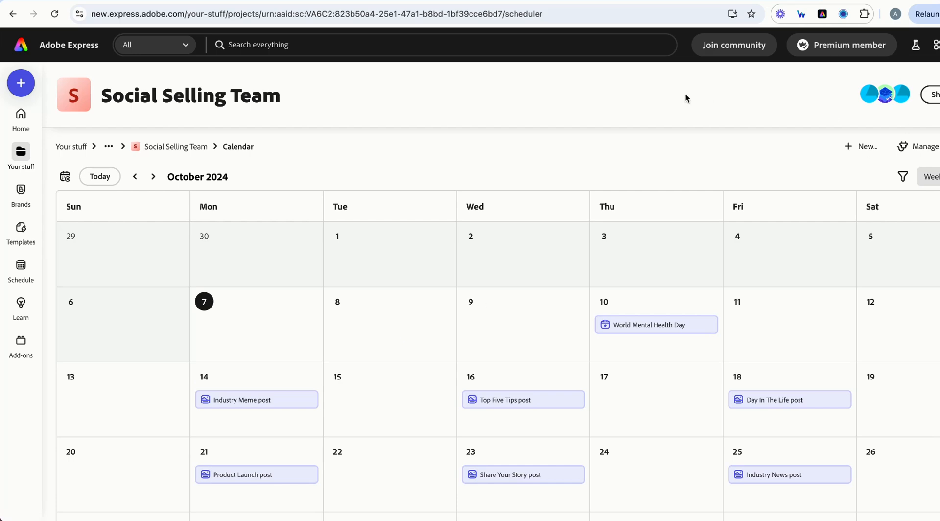
Connect a personal LinkedIn profile to the Social Selling Team calendar and close the connections list.
{"action": "mouse_move", "coordinate": [885, 94]}
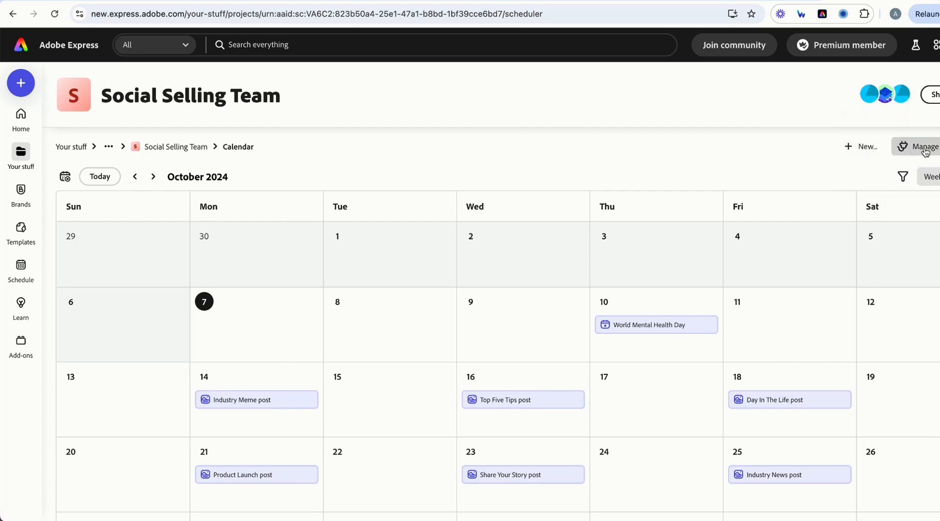
{"action": "left_click", "coordinate": [924, 152]}
{"action": "scroll", "coordinate": [465, 361], "scroll_direction": "down", "scroll_amount": 5}
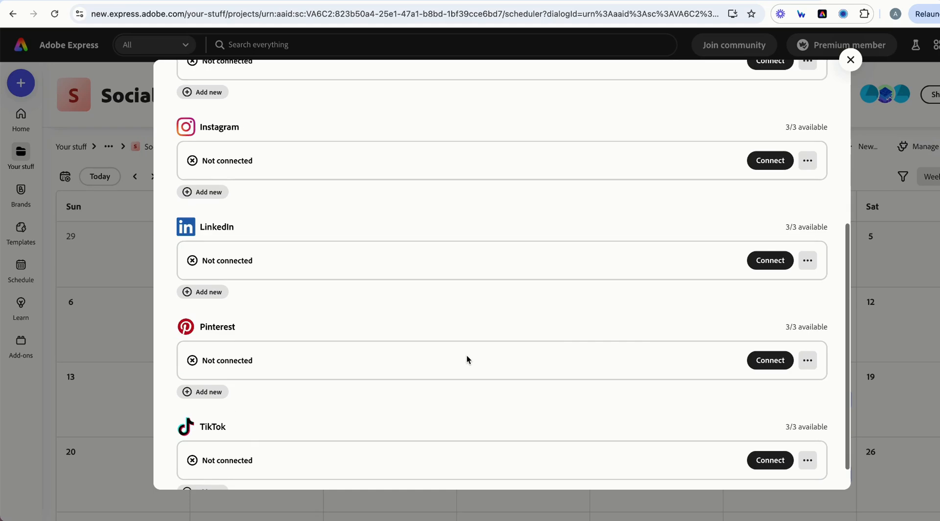
{"action": "left_click", "coordinate": [770, 260]}
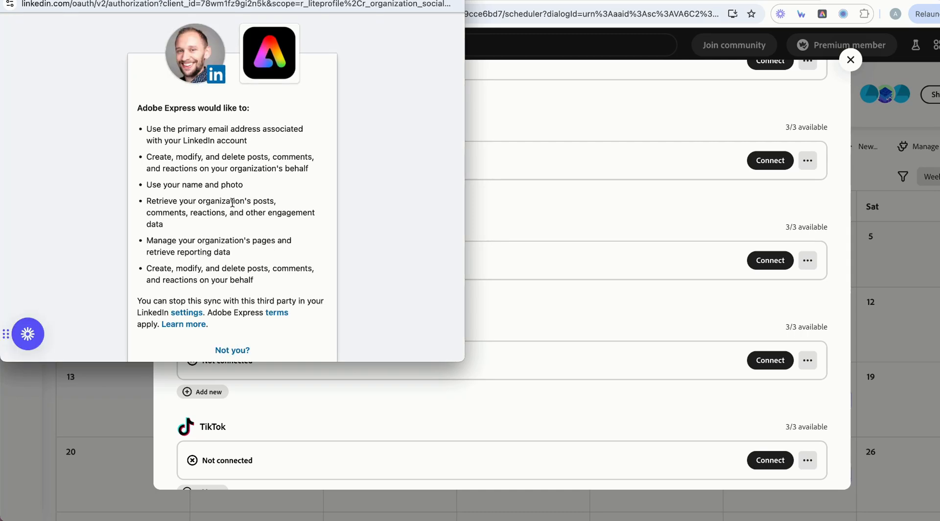
{"action": "scroll", "coordinate": [231, 273], "scroll_direction": "down", "scroll_amount": 3}
{"action": "left_click", "coordinate": [232, 273]}
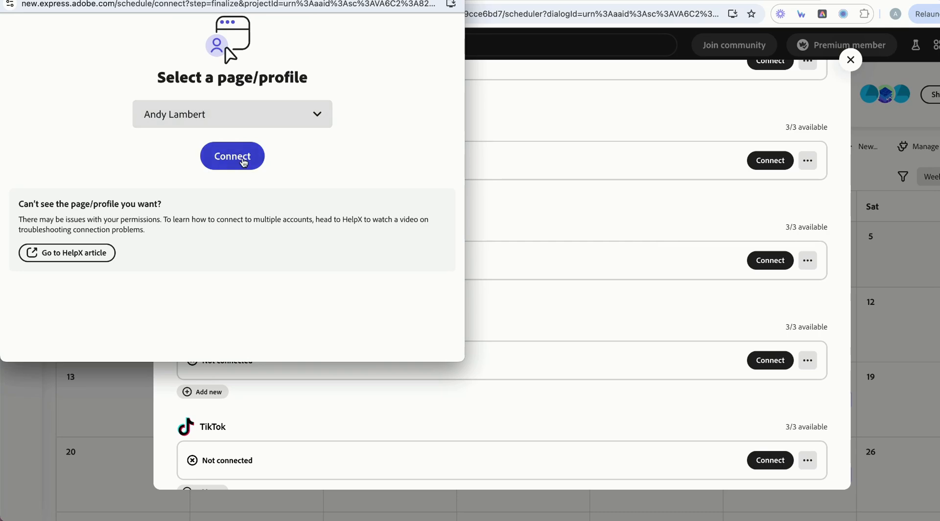
{"action": "left_click", "coordinate": [227, 162]}
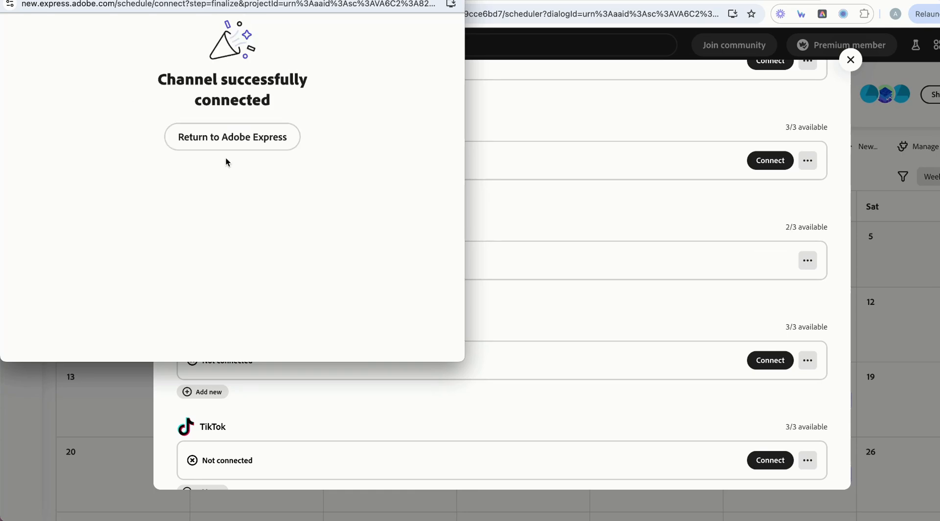
{"action": "left_click", "coordinate": [231, 137]}
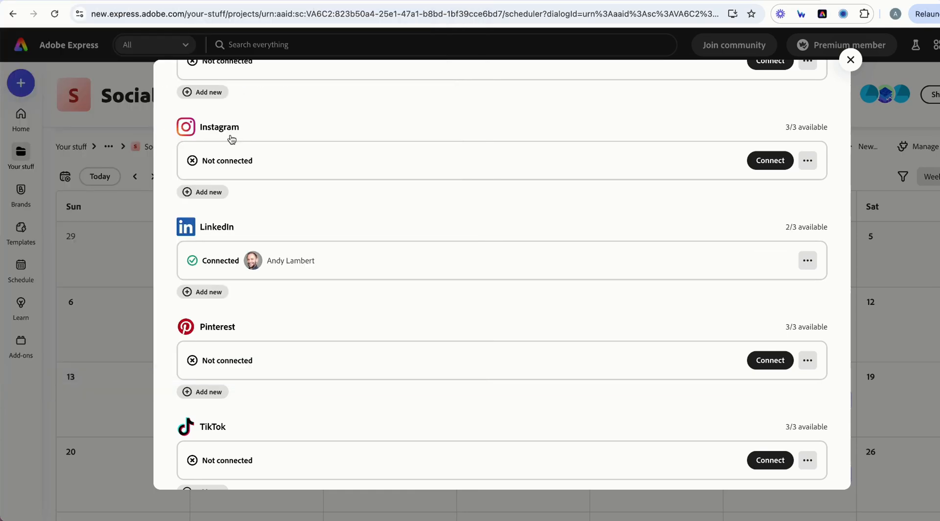
{"action": "scroll", "coordinate": [464, 233], "scroll_direction": "up", "scroll_amount": 5}
{"action": "left_click", "coordinate": [849, 61]}
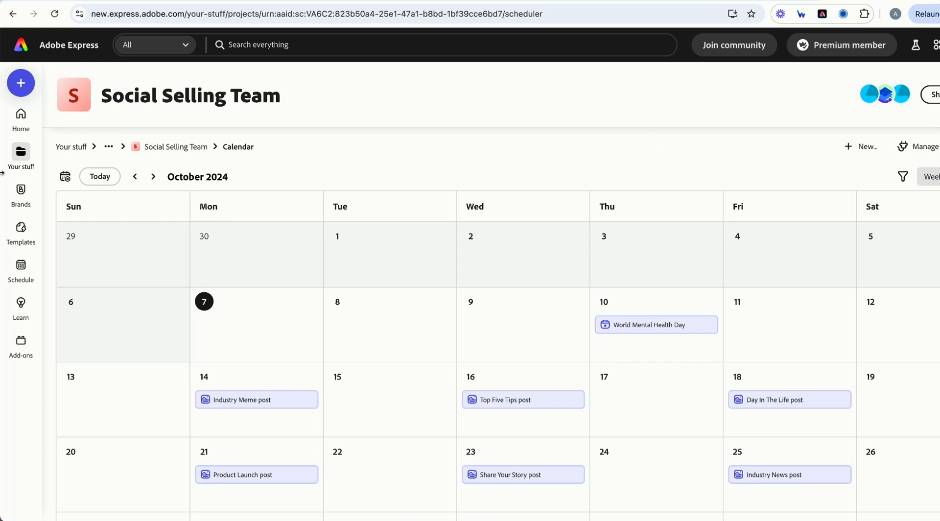
Open the 'Untitled - 05 October 2024 at 06.49.58' mobility exercises design from Home.
{"action": "left_click", "coordinate": [80, 151]}
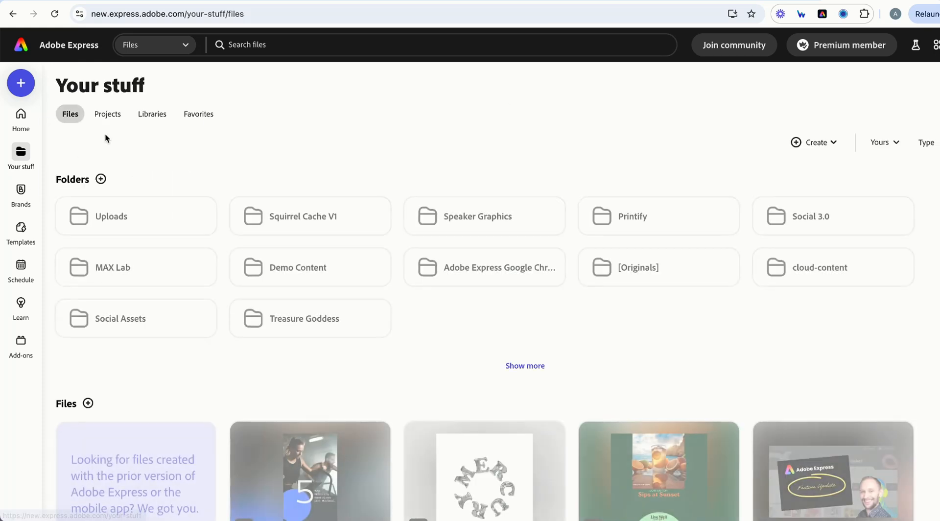
{"action": "left_click", "coordinate": [108, 115]}
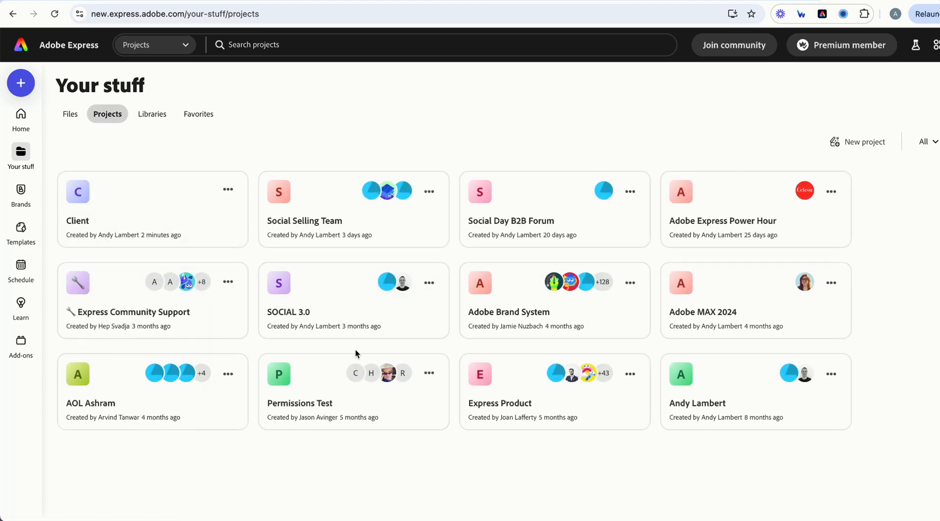
{"action": "left_click", "coordinate": [308, 221]}
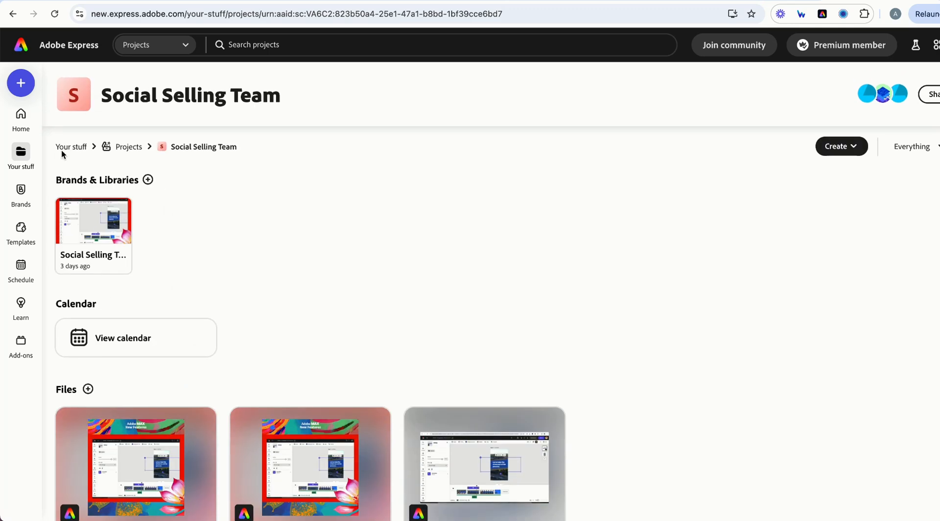
{"action": "left_click", "coordinate": [21, 117]}
{"action": "left_click", "coordinate": [116, 497]}
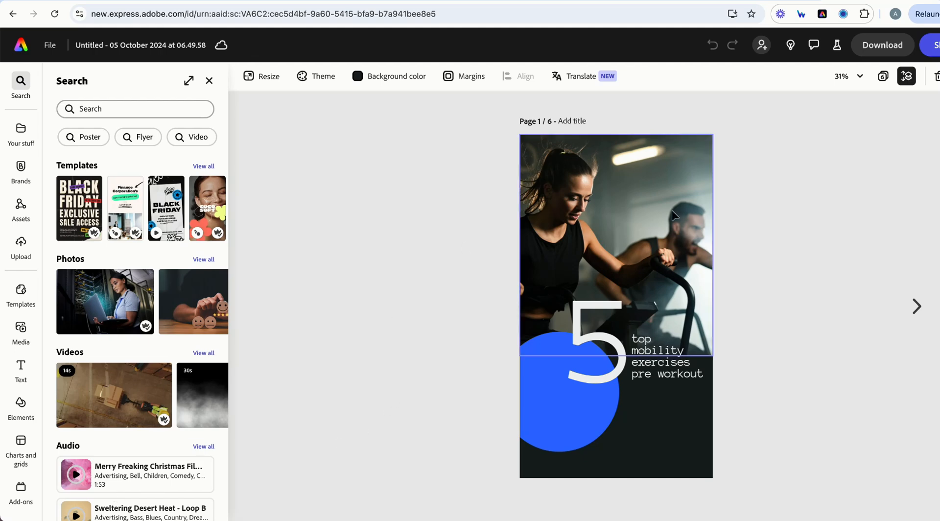
Choose Share > Schedule Post to open the Share to social media form.
{"action": "left_click", "coordinate": [936, 54]}
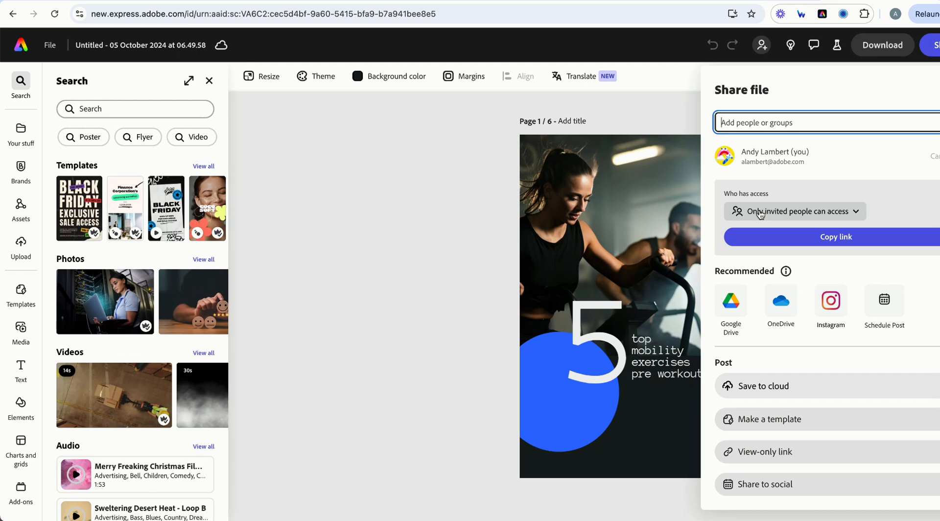
{"action": "left_click", "coordinate": [884, 306]}
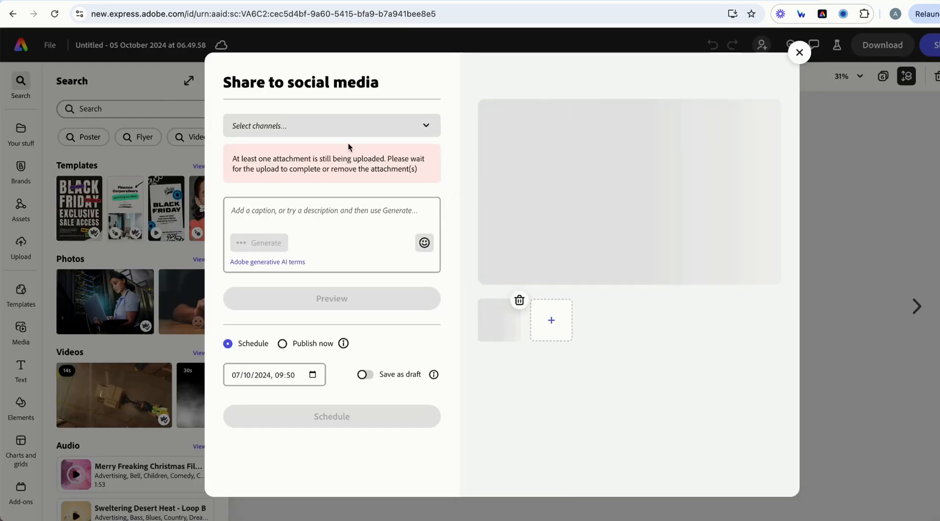
Select LinkedIn channels from Personal calendar, Client's ContentCal page, and Social Selling Team.
{"action": "left_click", "coordinate": [323, 128]}
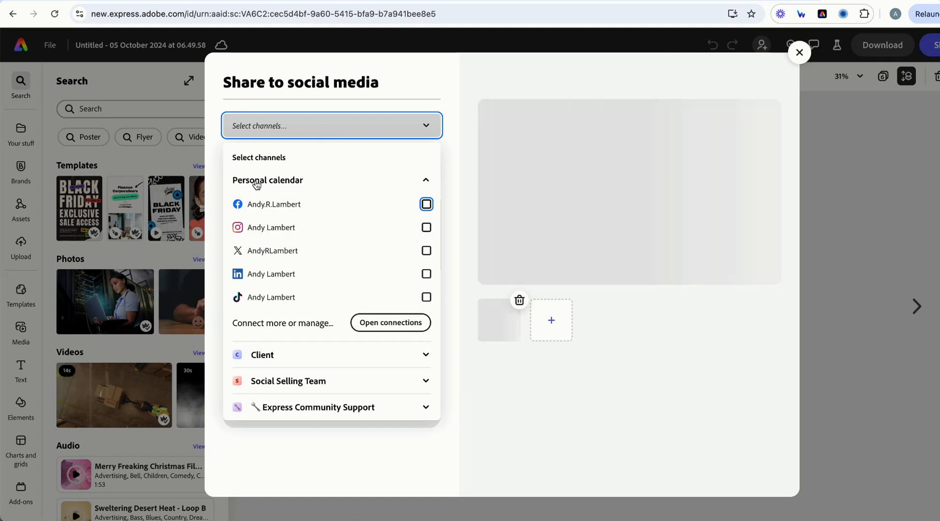
{"action": "left_click", "coordinate": [423, 277]}
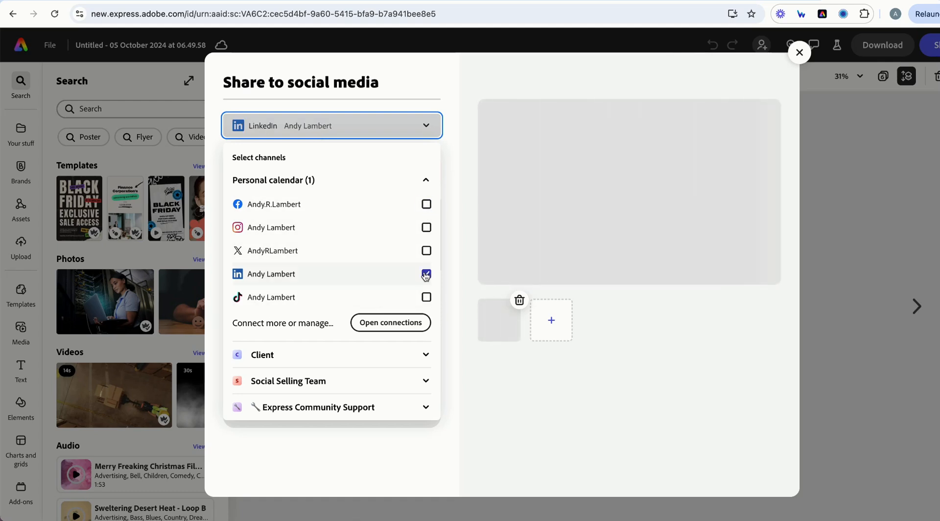
{"action": "left_click", "coordinate": [302, 362]}
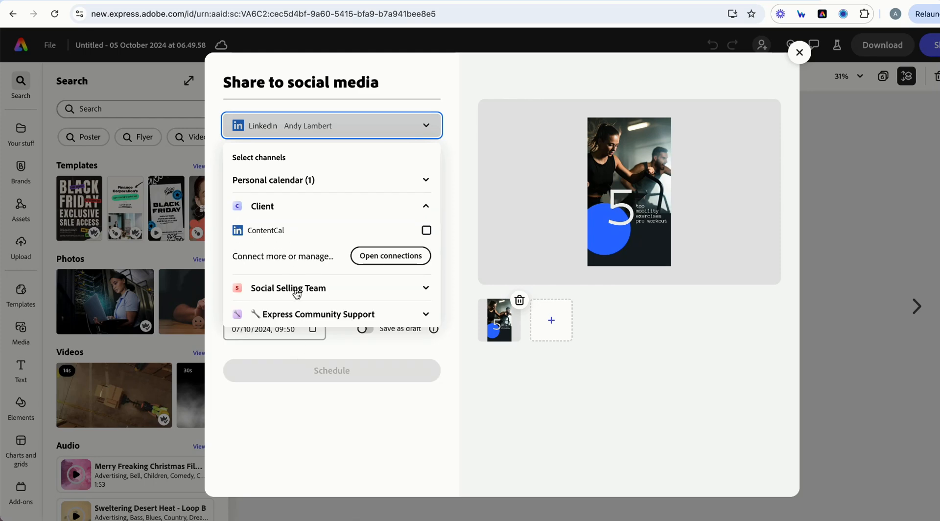
{"action": "left_click", "coordinate": [427, 230]}
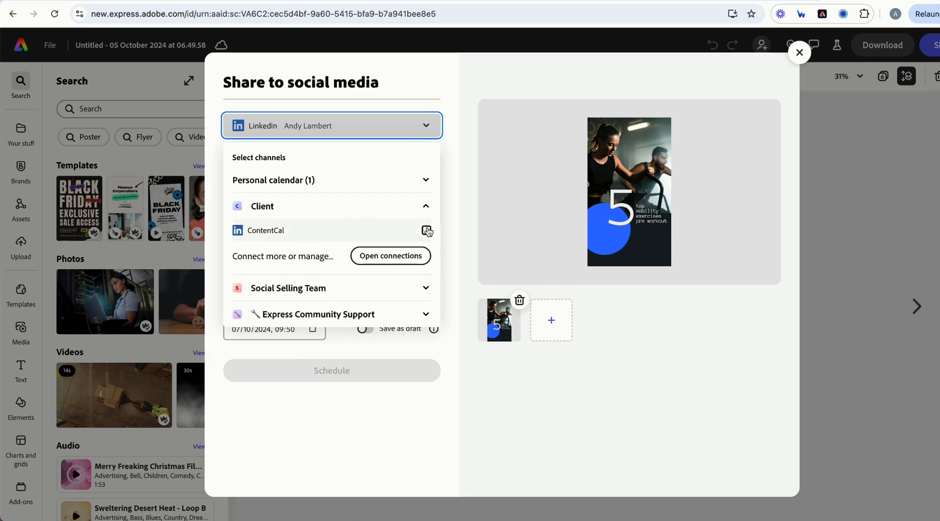
{"action": "left_click", "coordinate": [323, 288]}
{"action": "left_click", "coordinate": [427, 257]}
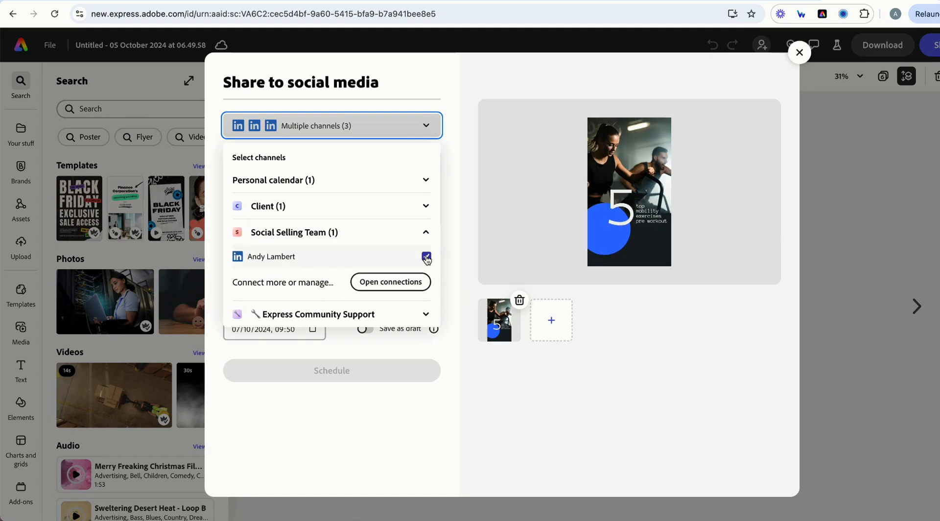